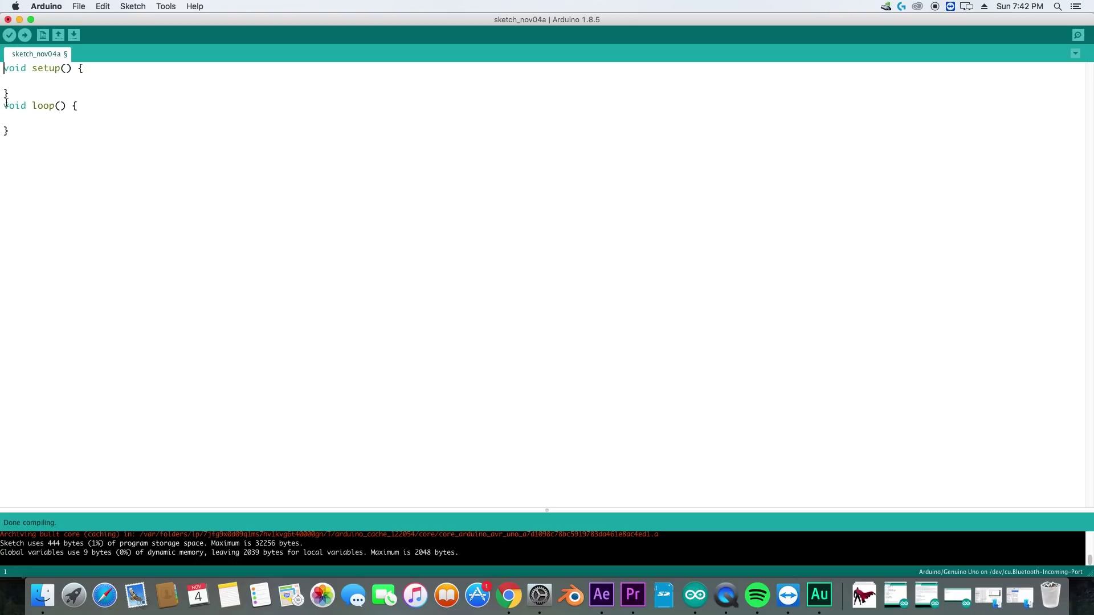
Insert declaration lines at the top: int sensor=A0; and int LED=13;.
key("Return")
key("Return")
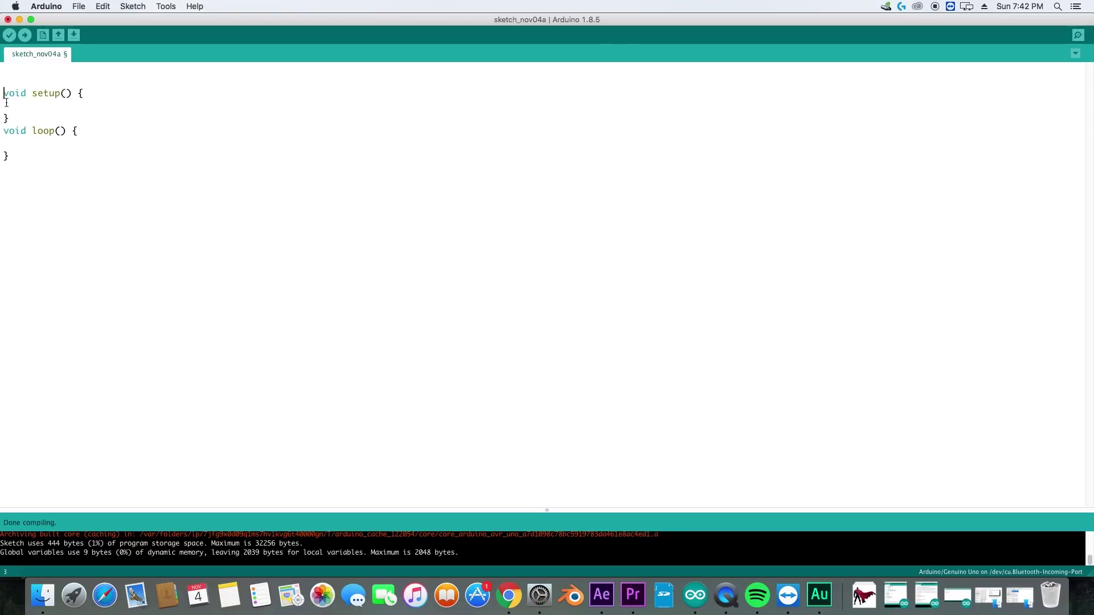
type("int")
type(" sensor")
type("=-")
key("BackSpace")
type("A0")
type(";")
key("Return")
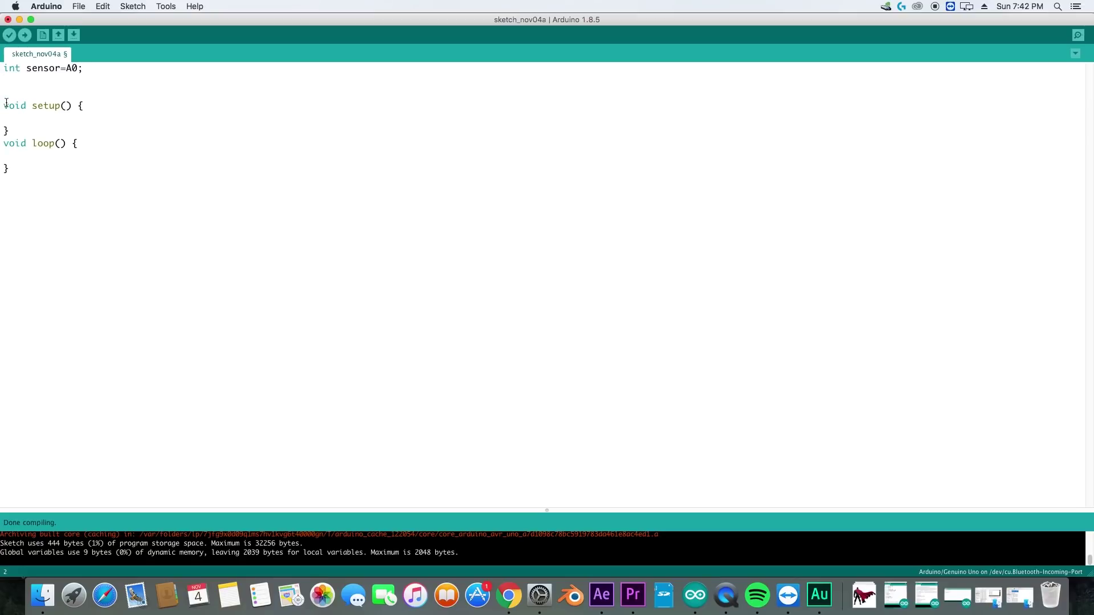
type("int ")
type("LED")
type("=")
type("134")
type(";")
Write Serial.begin(9600); and pinMode(LED,OUTPUT); in setup(), then add a blank line before loop().
left_click(21, 116)
type("Serail")
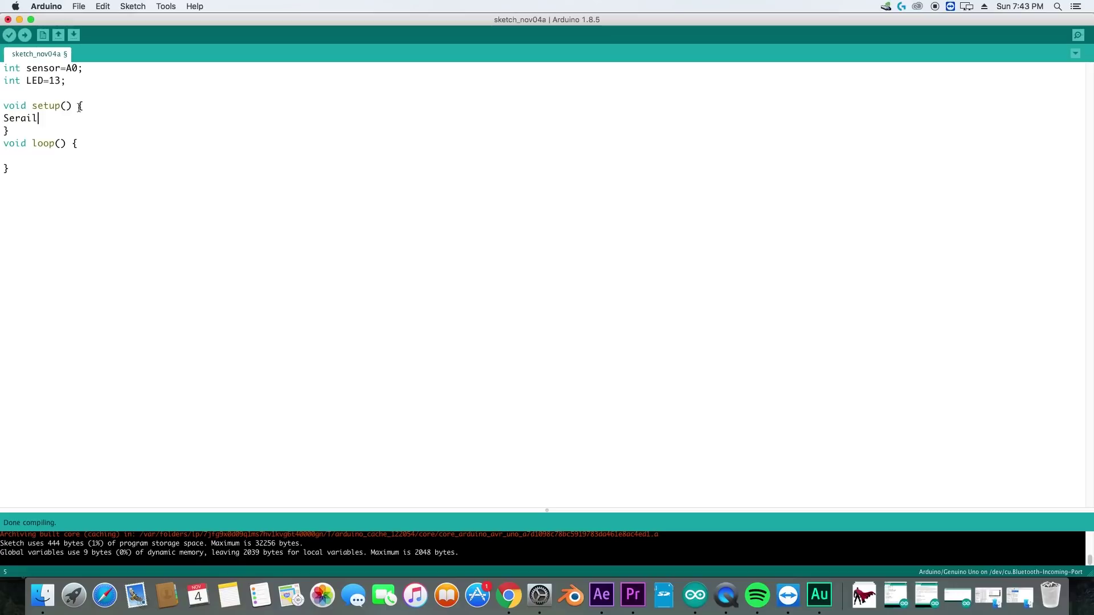
key("BackSpace")
key("BackSpace")
key("BackSpace")
type("ial.")
type("begin")
type("9600)")
type(";")
key("Return")
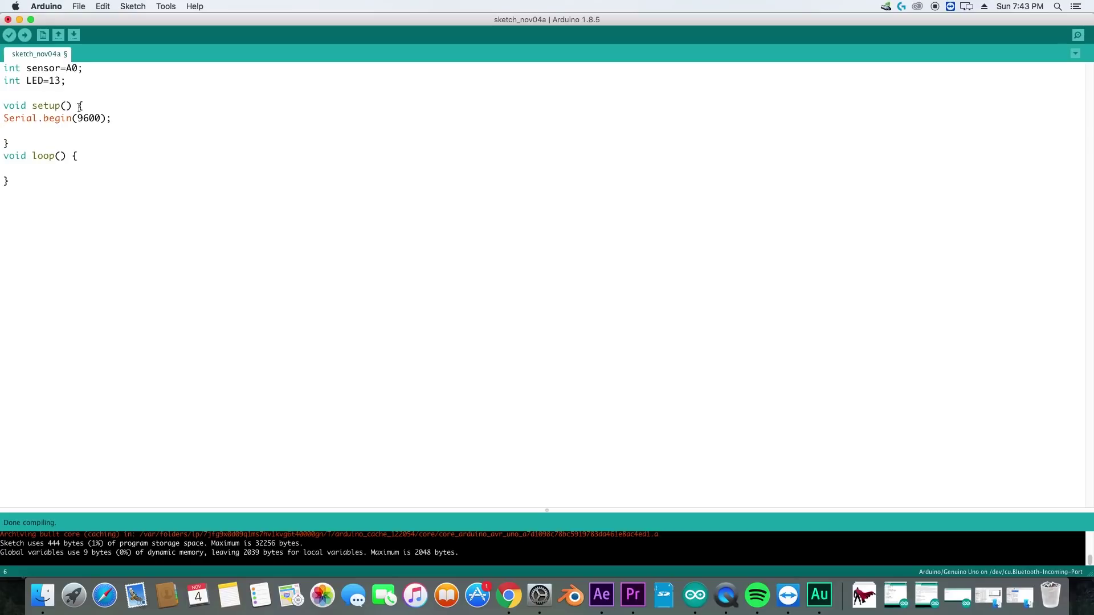
type("pinMode")
type("(LED,")
type("OUTPUT")
type(");")
key("Down")
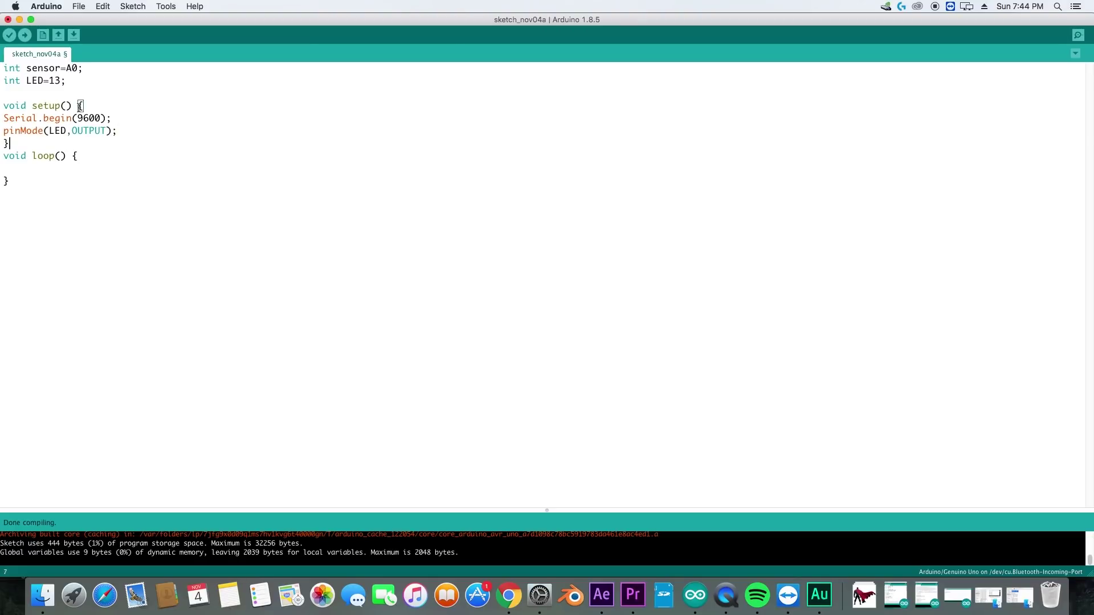
key("Return")
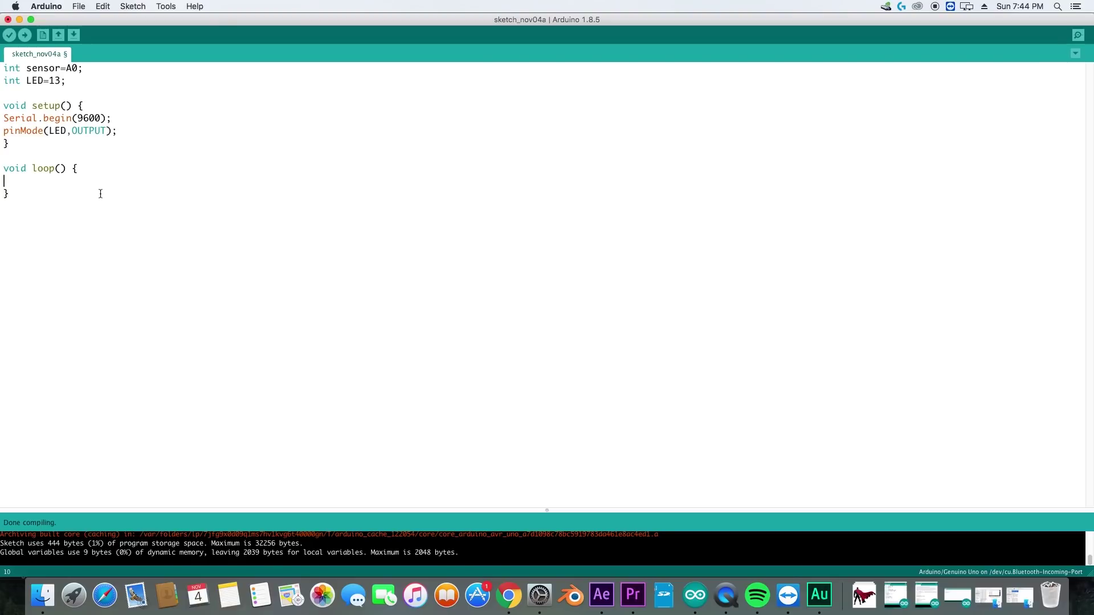
type("int")
type("valA1")
type("=")
type("analogRead")
type("(sensor")
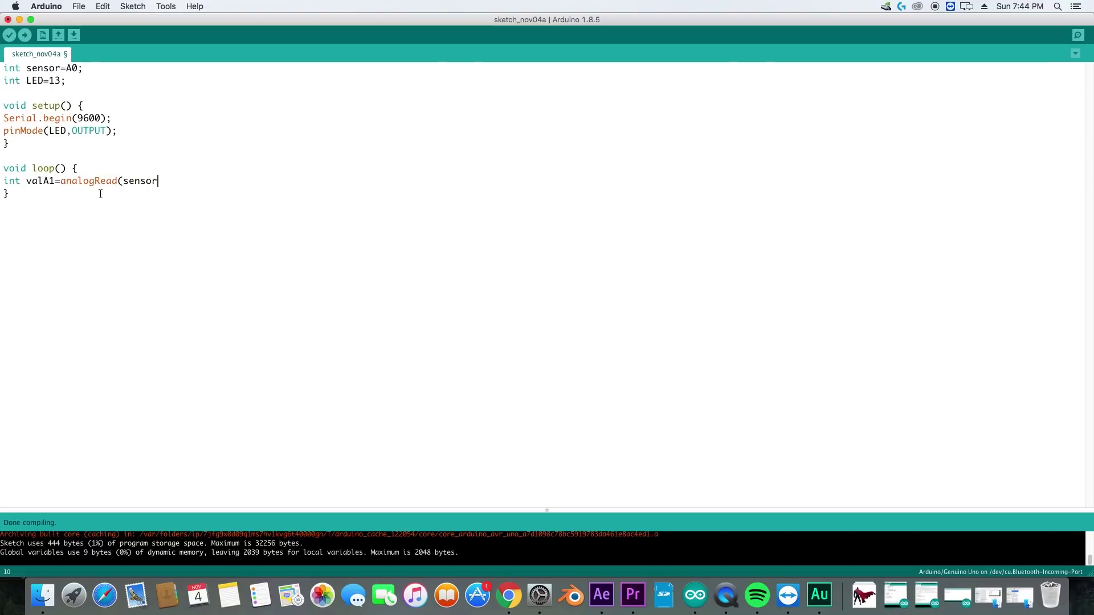
type(");")
Write int valA1=analogRead(sensor); and Serial.println(valA1); inside loop().
key("Return")
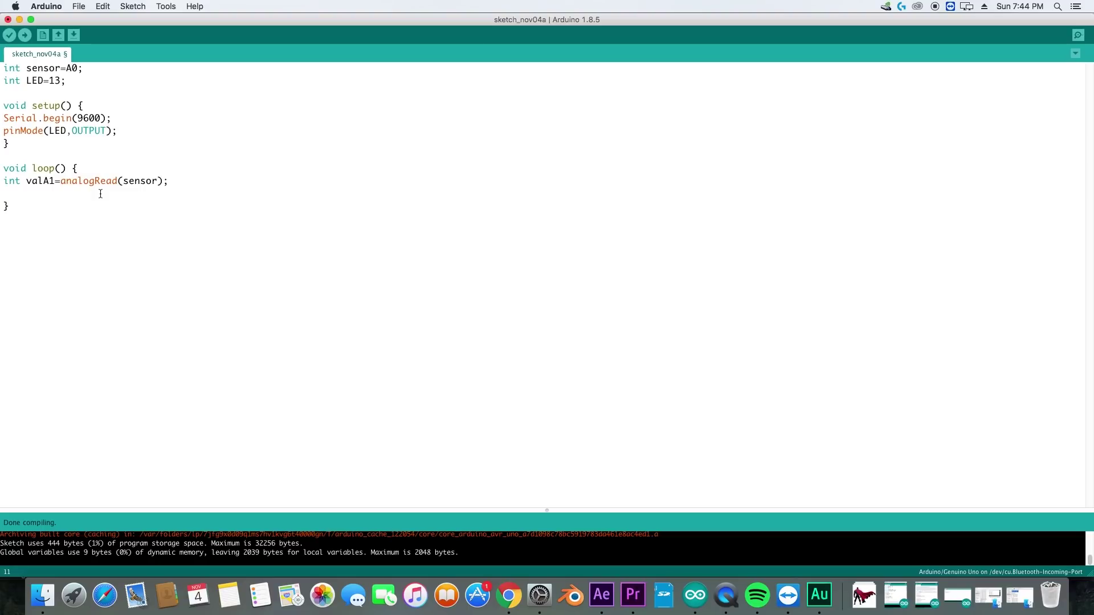
type("Serial")
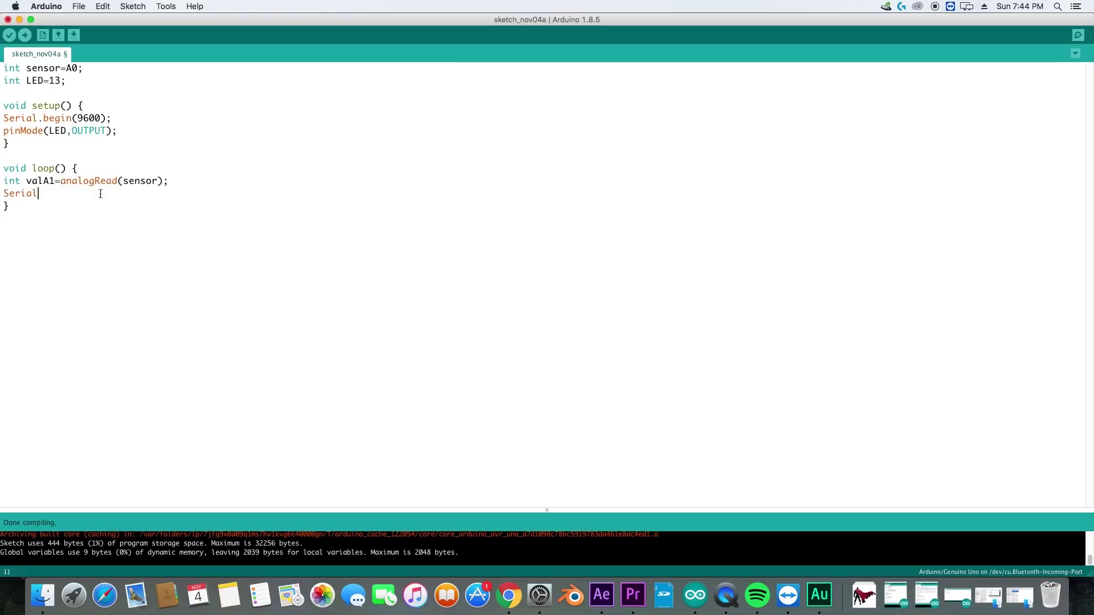
type(".printl")
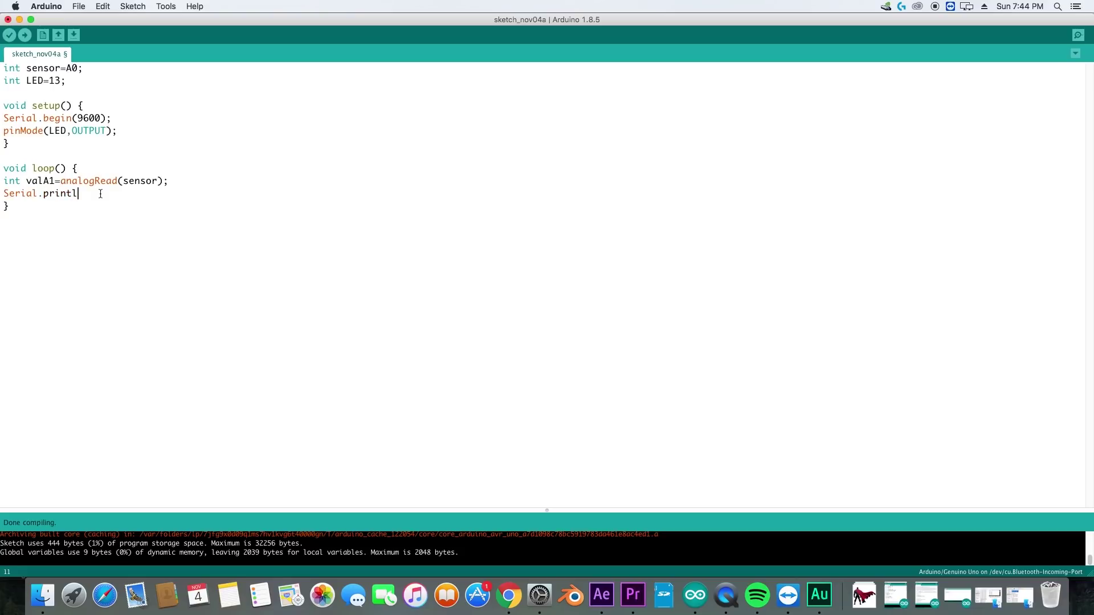
type("n(")
type("valA1")
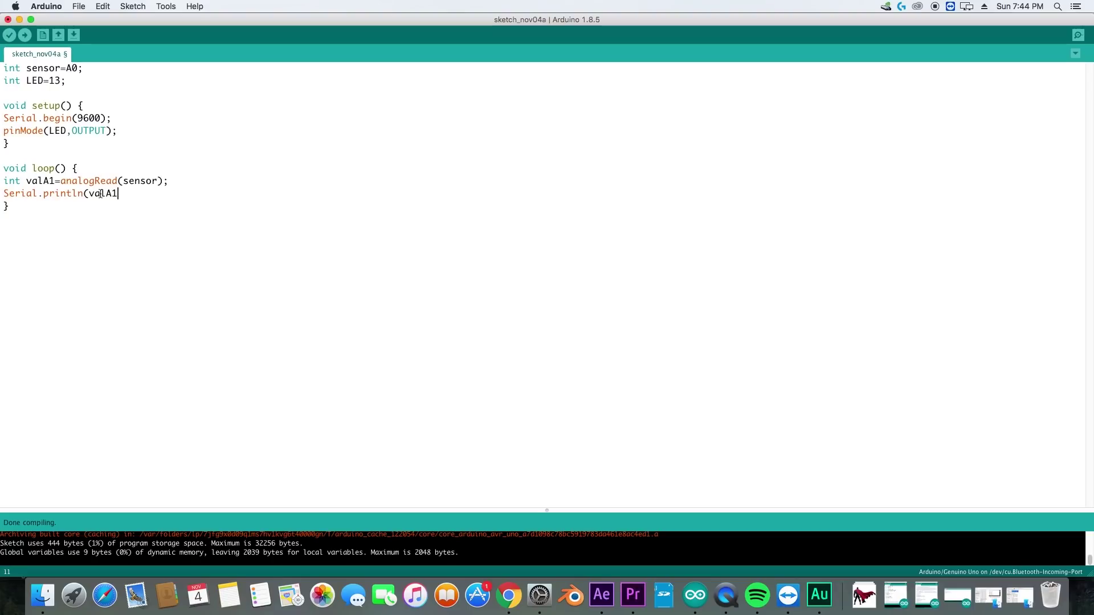
type(");")
left_click(167, 8)
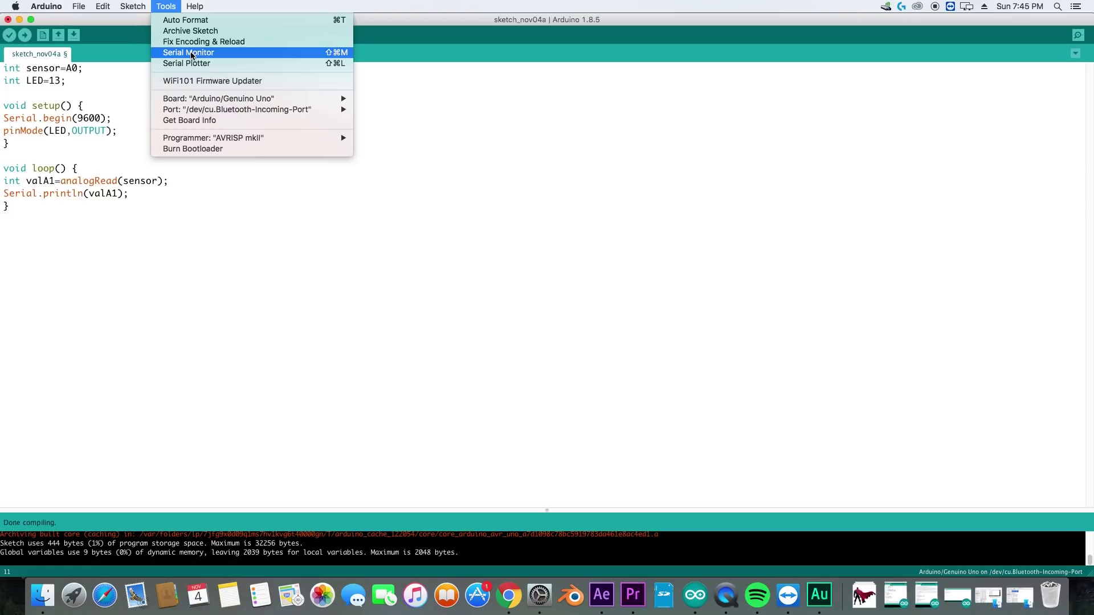
left_click(247, 177)
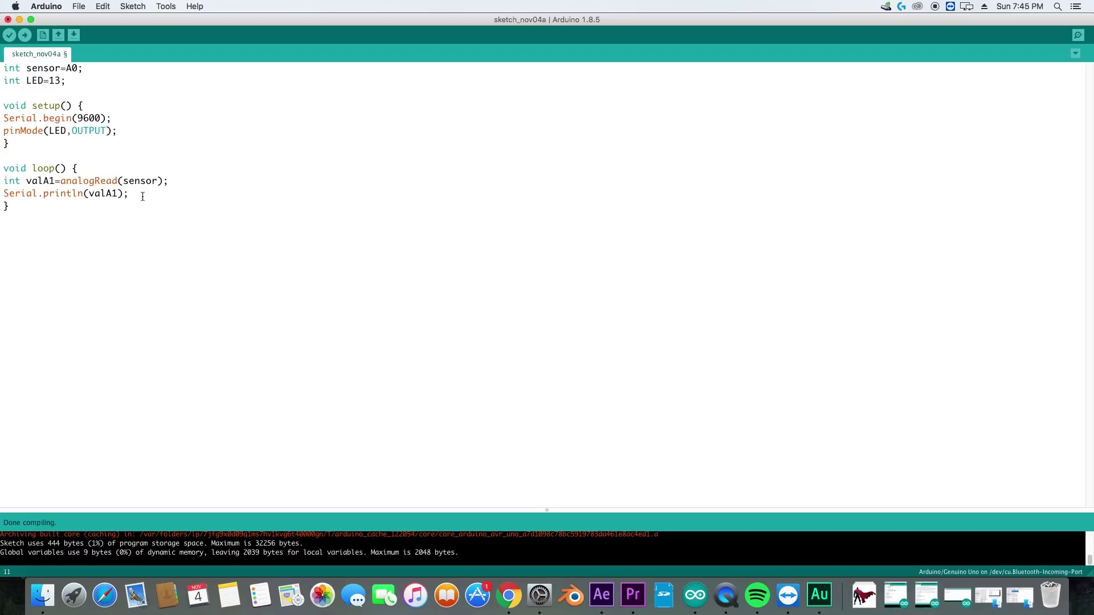
Add digitalWrite(LED,LOW); below the print statement, followed by blank lines.
key("Return")
type("digitalWr")
type("ite(")
type("LED,LOW")
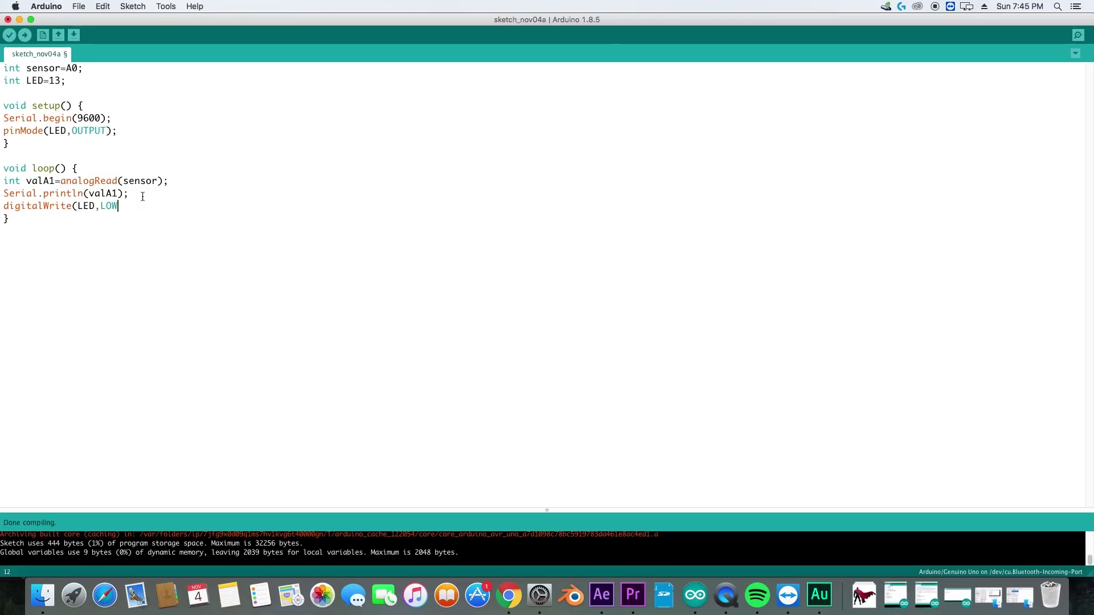
type(");")
key("Return")
key("Return")
type("if")
Write digitalWrite(LED,HIGH); inside the if(valA1<500) block, fixing typos along the way.
key("BackSpace")
type("(")
type("valA1")
type("<500")
type(")")
type("{")
key("Return")
type("digitalWr")
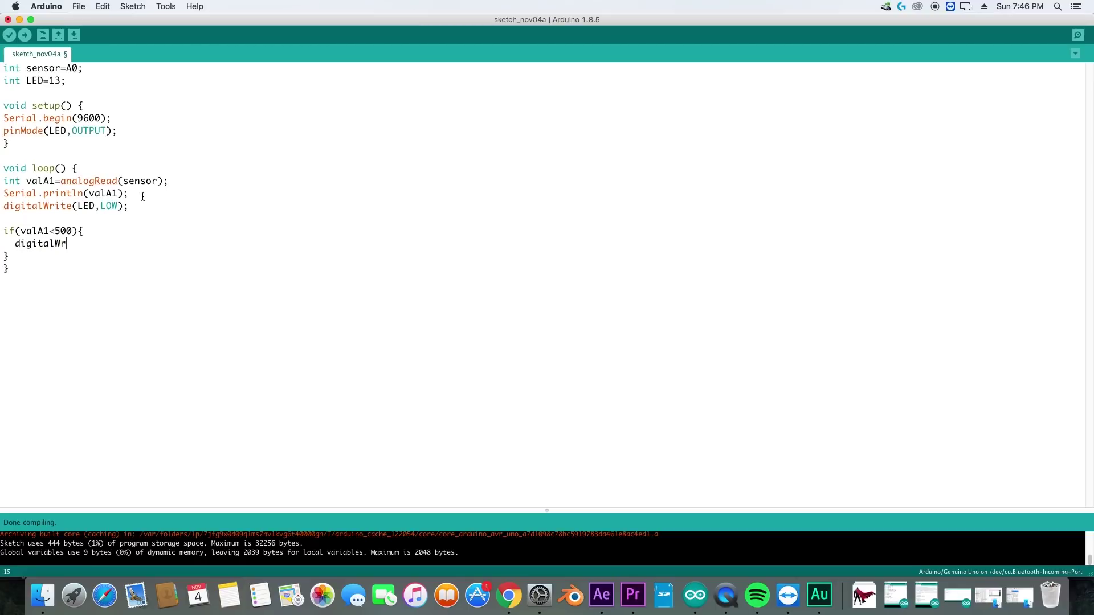
type("ite(")
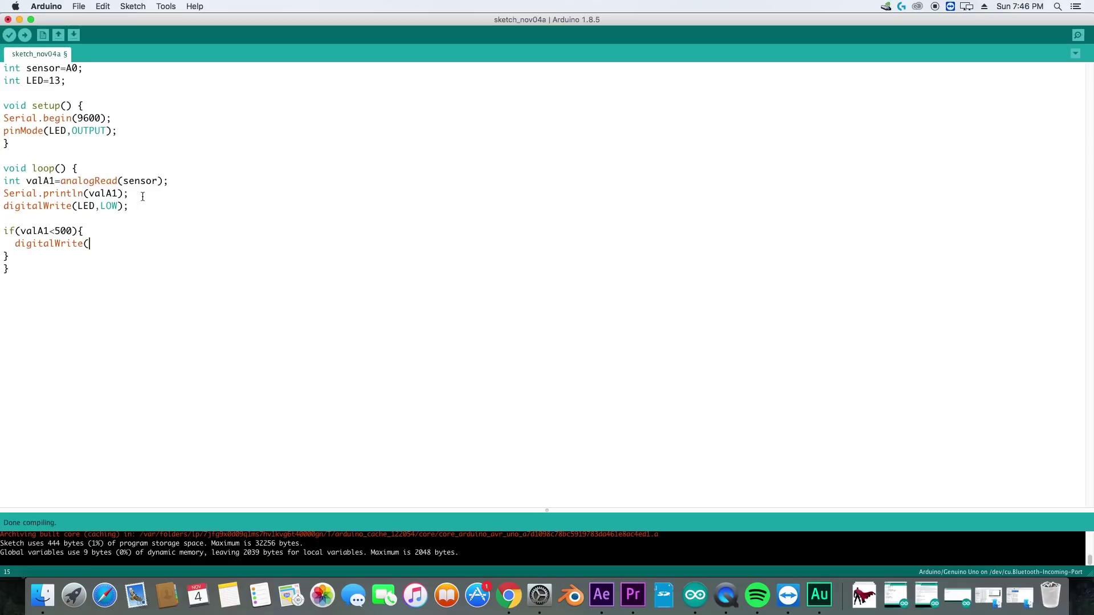
type("LED")
type("HIHG")
key("BackSpace")
key("BackSpace")
type("GH")
type(");")
left_click(21, 255)
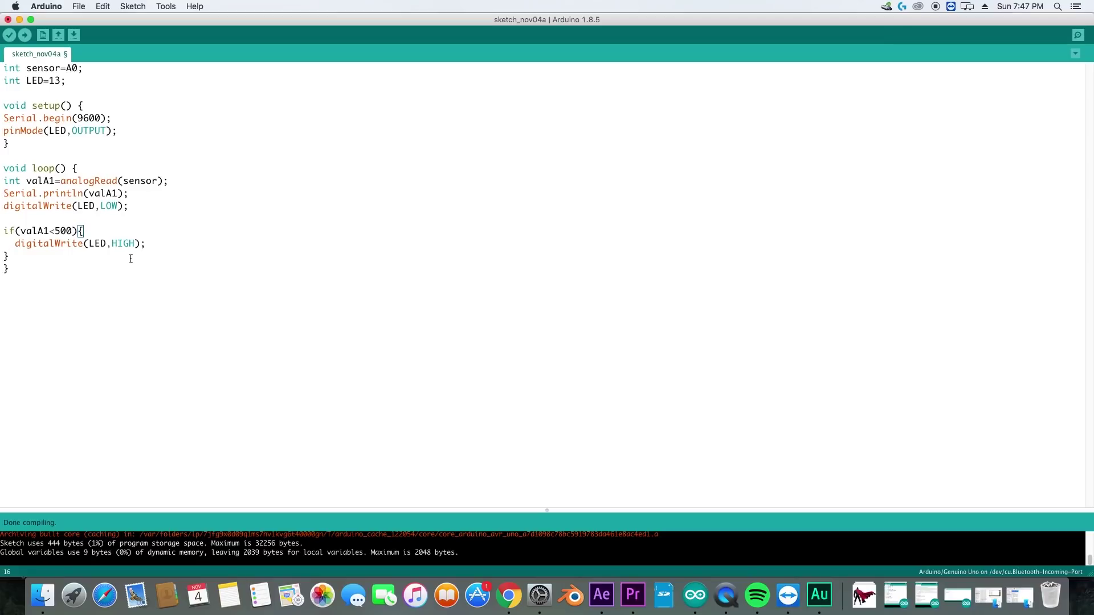
key("Return")
type("else if")
type("(")
type("valA1")
type(">500")
type(")")
type("{")
Write the else if(valA1>500) branch with digitalWrite(LED,LOW); and compile the sketch.
key("Return")
type("digitalWrite")
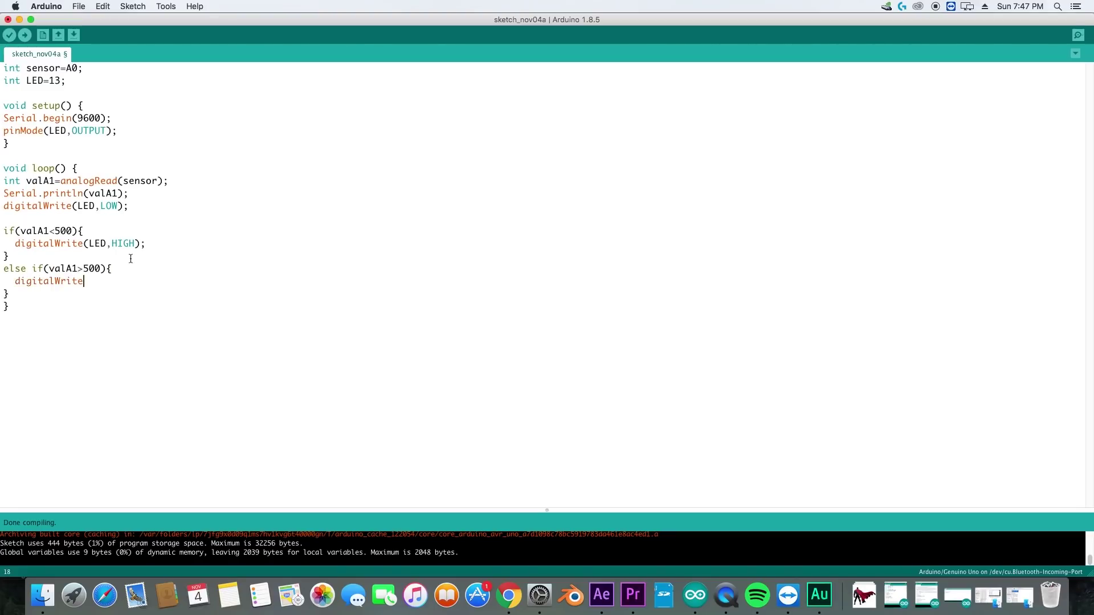
type("(LED")
type(",LOW)")
type(";")
left_click(8, 35)
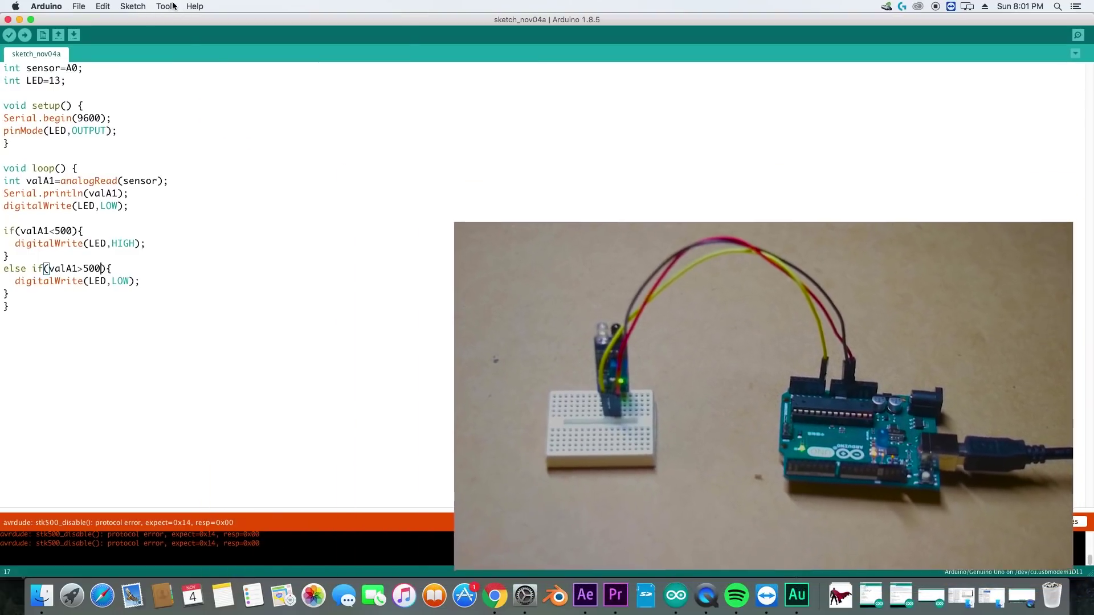
Open the Tools menu, showing the Arduino/Genuino Uno board on the usbmodem port.
left_click(167, 6)
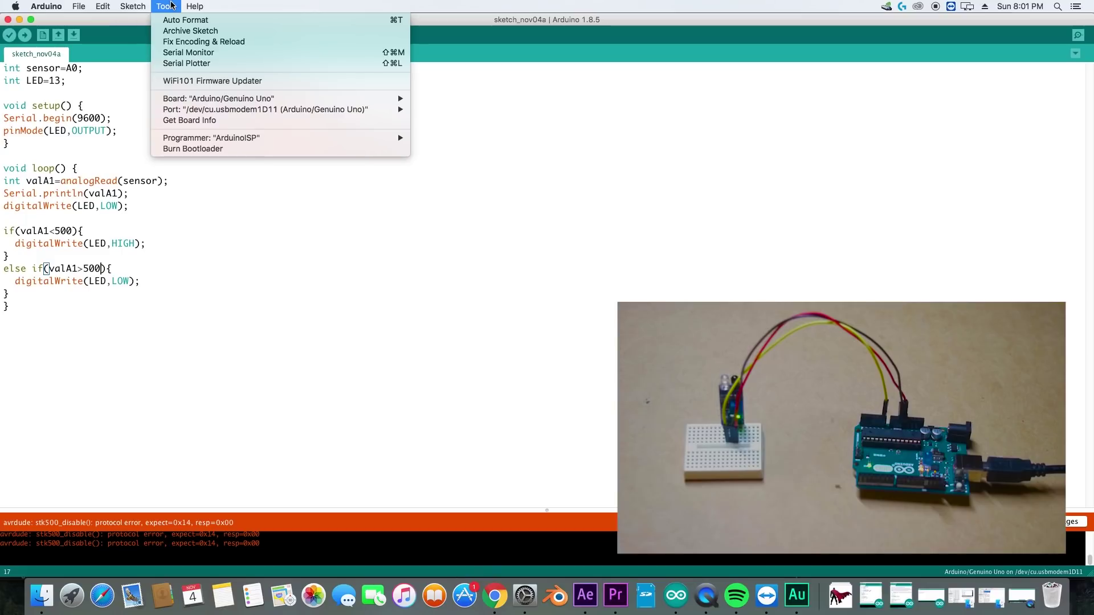
Launch the Serial Monitor to watch the A0 sensor readings.
left_click(189, 52)
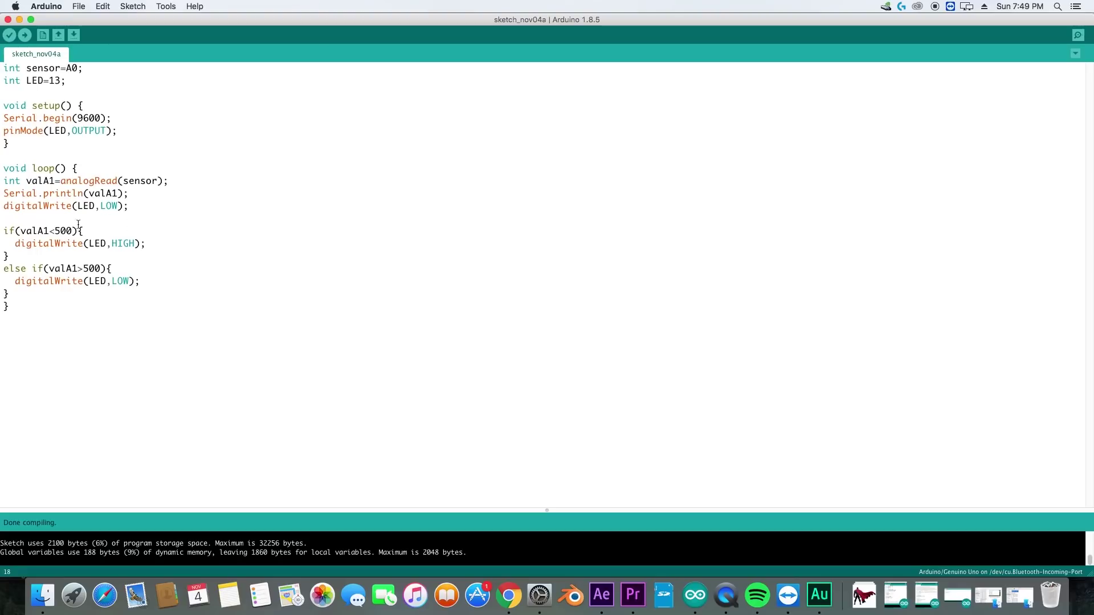
Change the if and else-if thresholds from 500 to 50 and recompile.
left_click_drag(75, 230, 66, 231)
key("BackSpace")
left_click(104, 268)
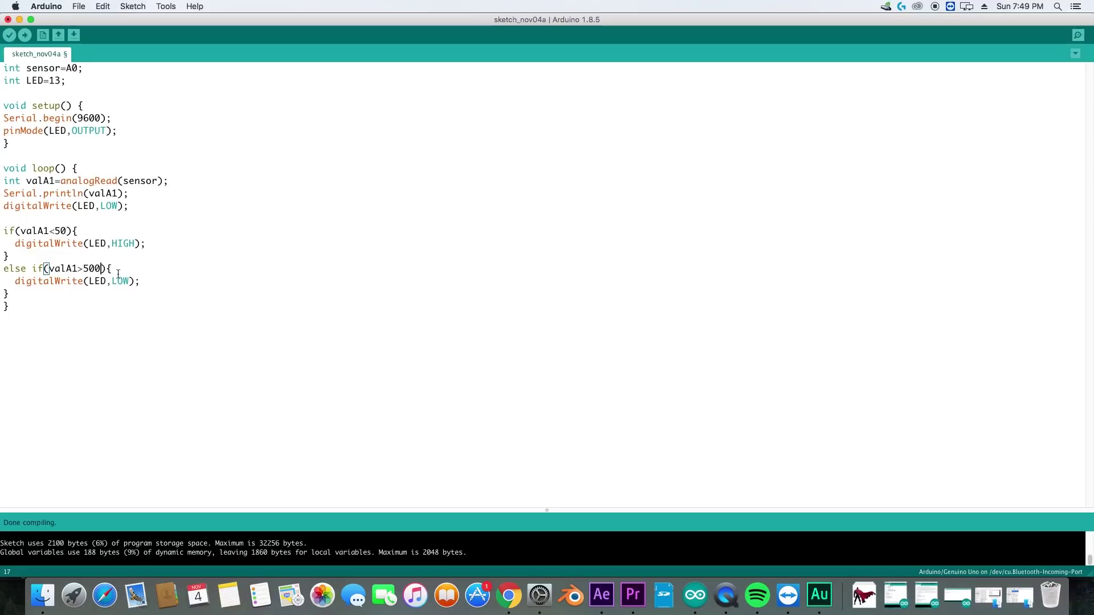
key("BackSpace")
left_click(10, 36)
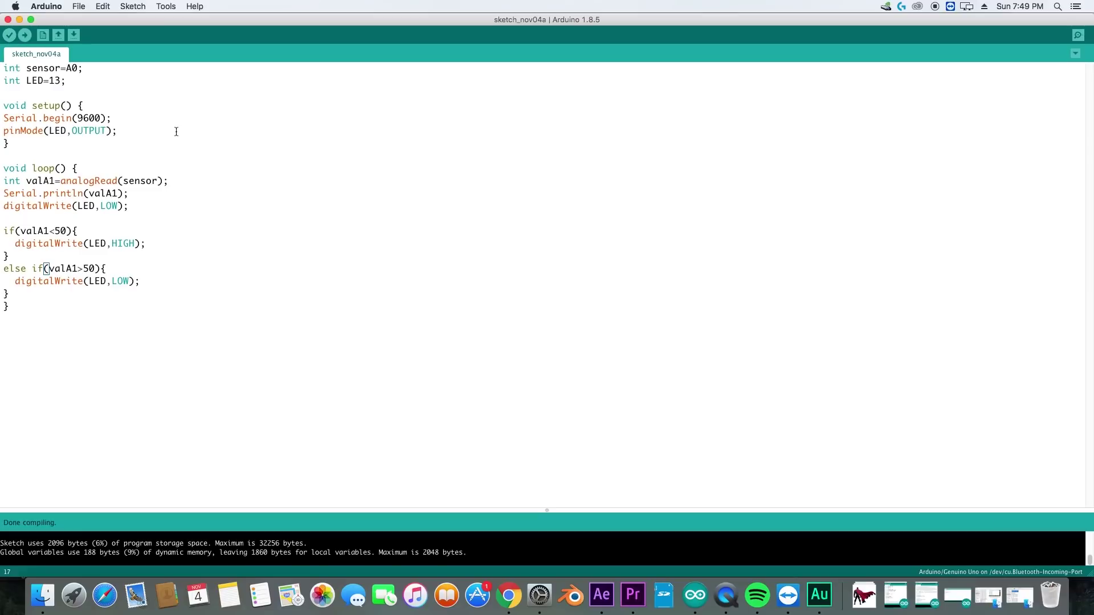